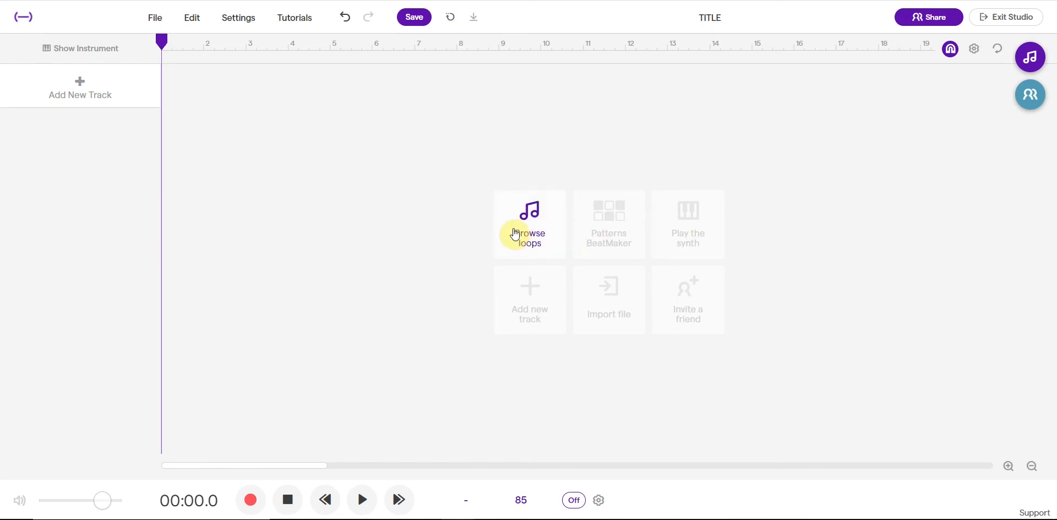
Step: Open the loop library, clear the Originals filter and browse the full list of loops
{"action": "left_click", "coordinate": [1028, 58]}
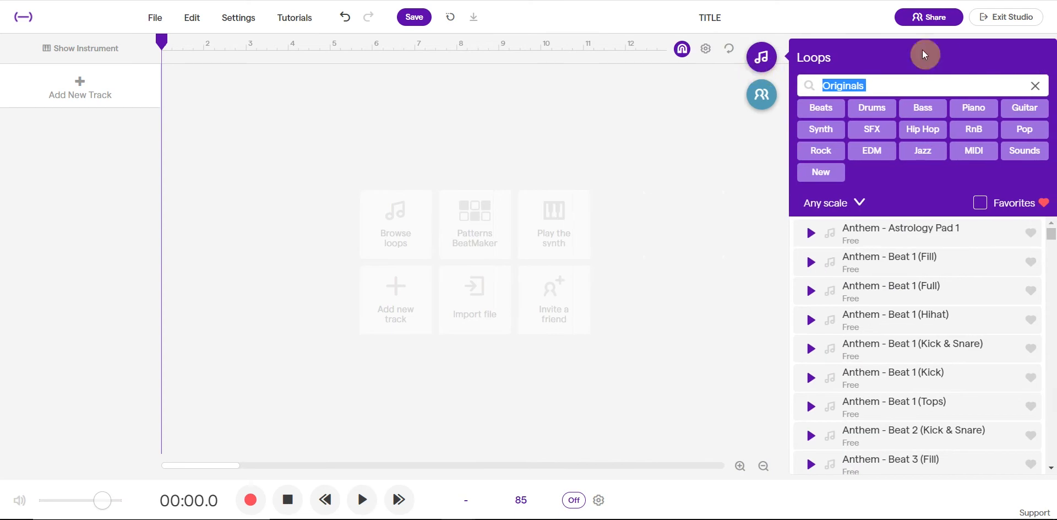
{"action": "left_click", "coordinate": [1034, 87]}
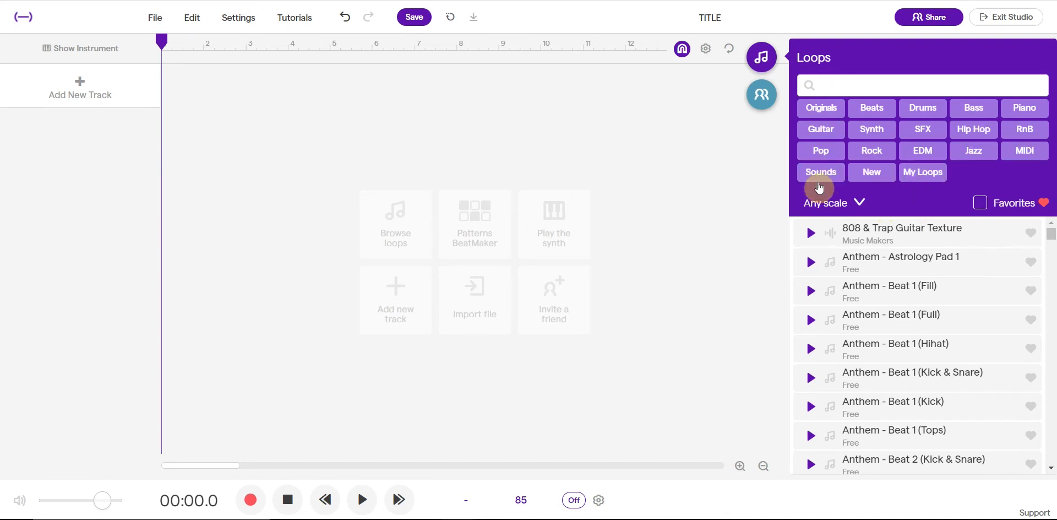
{"action": "scroll", "coordinate": [904, 346], "scroll_direction": "down", "scroll_amount": 5}
{"action": "scroll", "coordinate": [904, 345], "scroll_direction": "down", "scroll_amount": 7}
{"action": "scroll", "coordinate": [903, 345], "scroll_direction": "up", "scroll_amount": 12}
Step: Add the Anthem - Astrology Pad 1 loop as a new track starting at bar 1 and play it back
{"action": "left_click", "coordinate": [810, 263]}
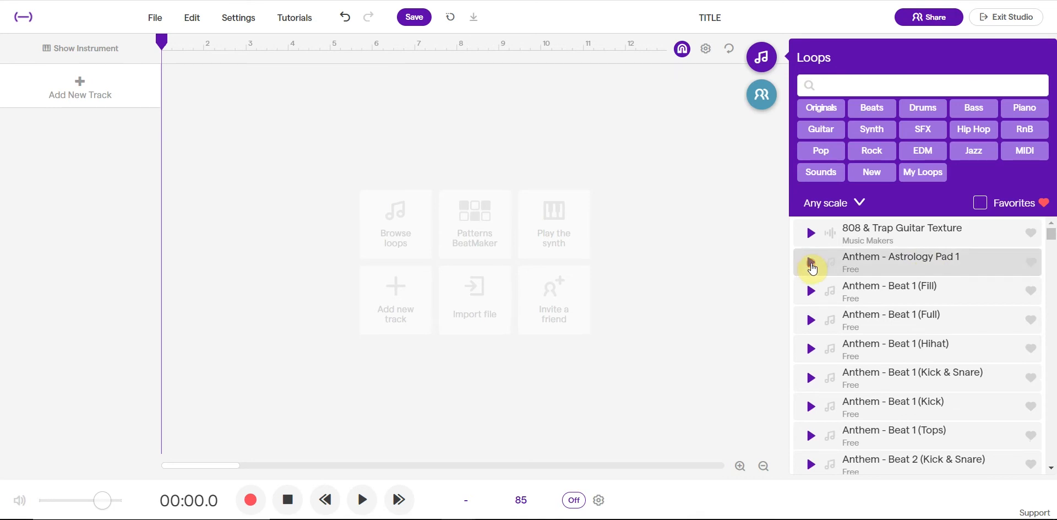
{"action": "right_click", "coordinate": [174, 88]}
{"action": "left_click_drag", "start_coordinate": [910, 262], "coordinate": [166, 98]}
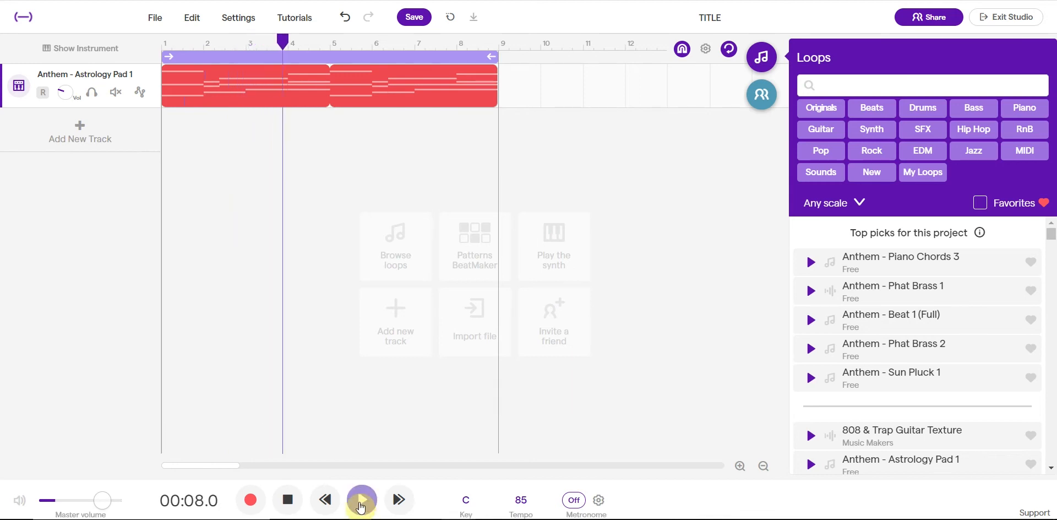
{"action": "left_click", "coordinate": [336, 398]}
{"action": "left_click", "coordinate": [361, 499]}
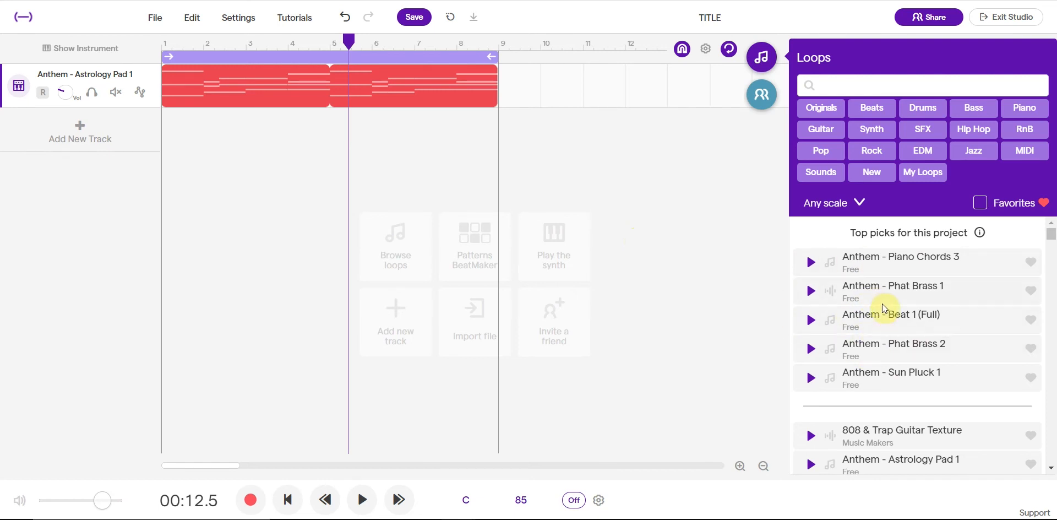
Step: Preview the Anthem - Beat 1 (Full) loop and add it as a second track starting at bar 1
{"action": "left_click", "coordinate": [811, 321]}
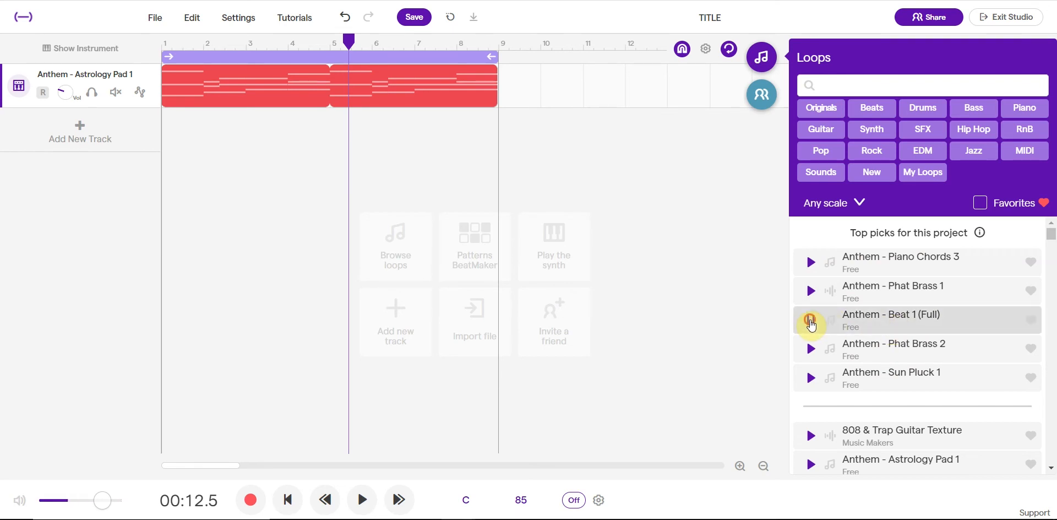
{"action": "left_click_drag", "start_coordinate": [916, 327], "coordinate": [162, 157]}
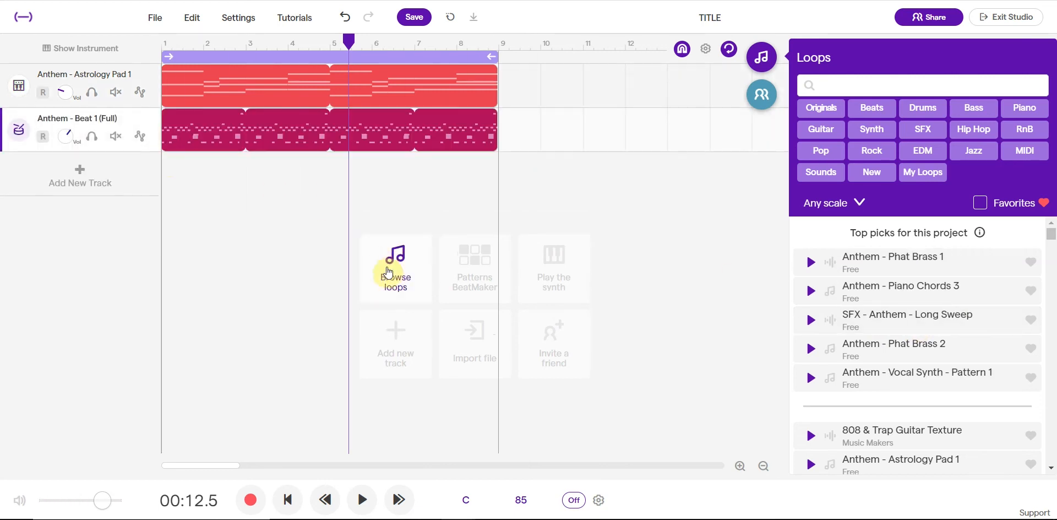
{"action": "scroll", "coordinate": [842, 307], "scroll_direction": "down", "scroll_amount": 7}
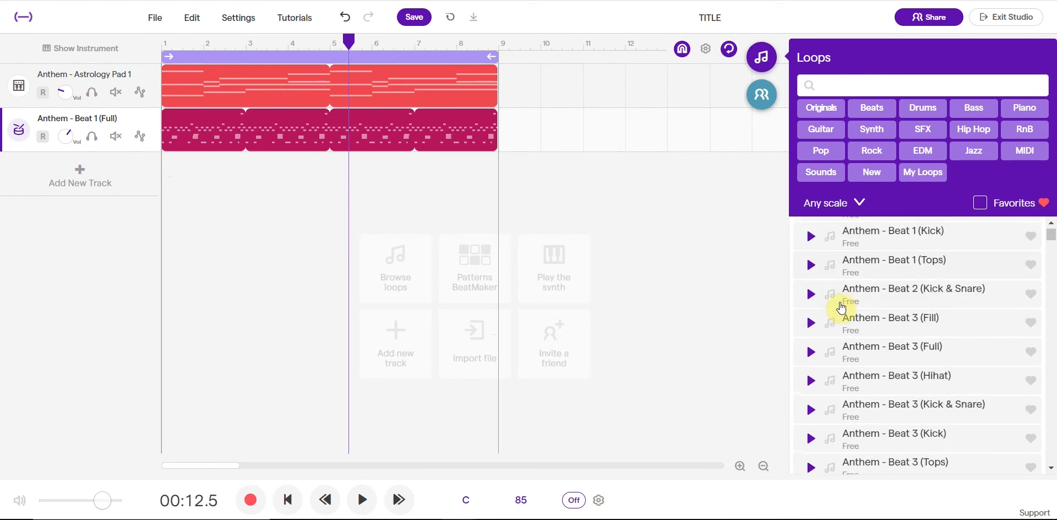
{"action": "scroll", "coordinate": [841, 307], "scroll_direction": "up", "scroll_amount": 5}
{"action": "scroll", "coordinate": [842, 307], "scroll_direction": "up", "scroll_amount": 2}
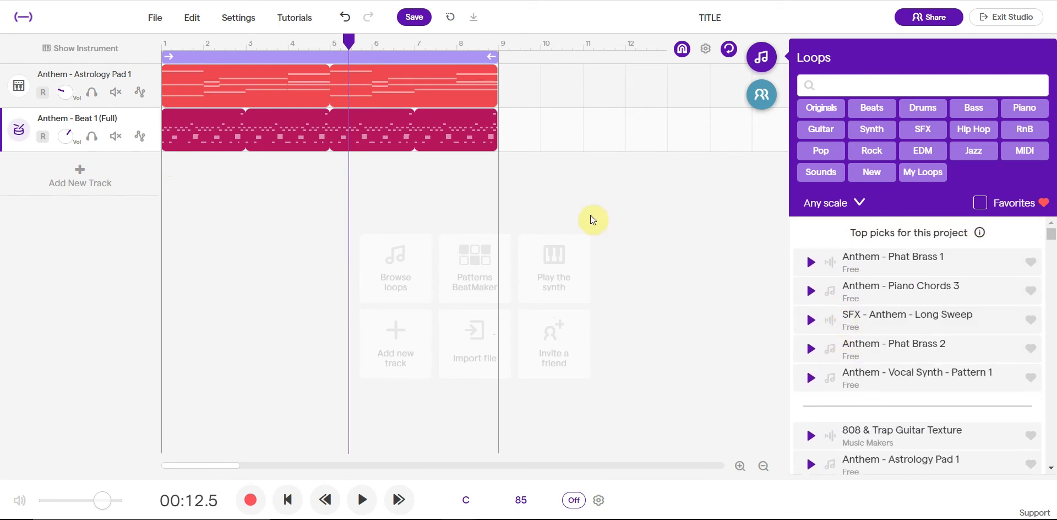
Step: Play both tracks together from the start of the project, then stop playback
{"action": "left_click_drag", "start_coordinate": [355, 46], "coordinate": [156, 35]}
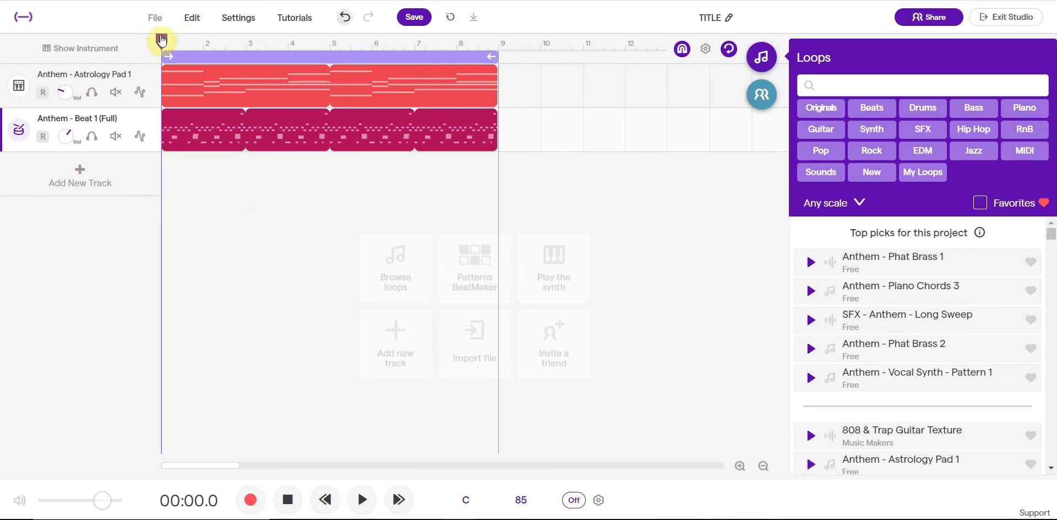
{"action": "left_click", "coordinate": [370, 497]}
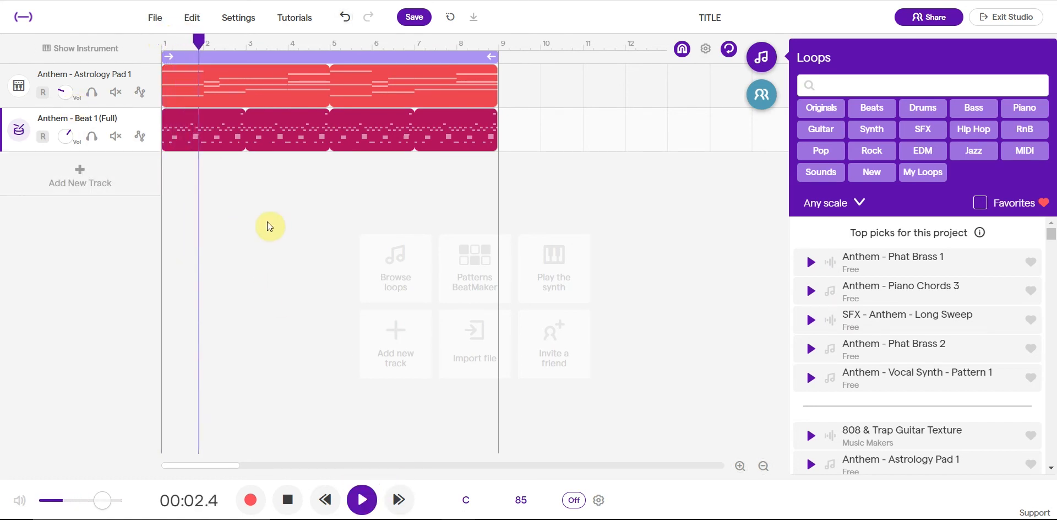
{"action": "left_click", "coordinate": [362, 499]}
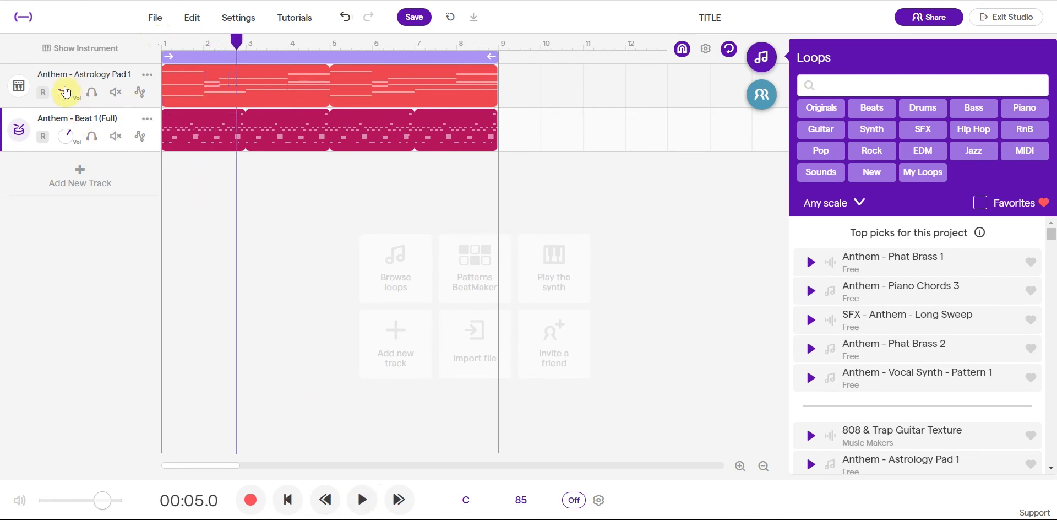
Step: Raise the volume of the Anthem - Astrology Pad 1 track and play back the mix to check it
{"action": "left_click_drag", "start_coordinate": [71, 83], "coordinate": [50, 2]}
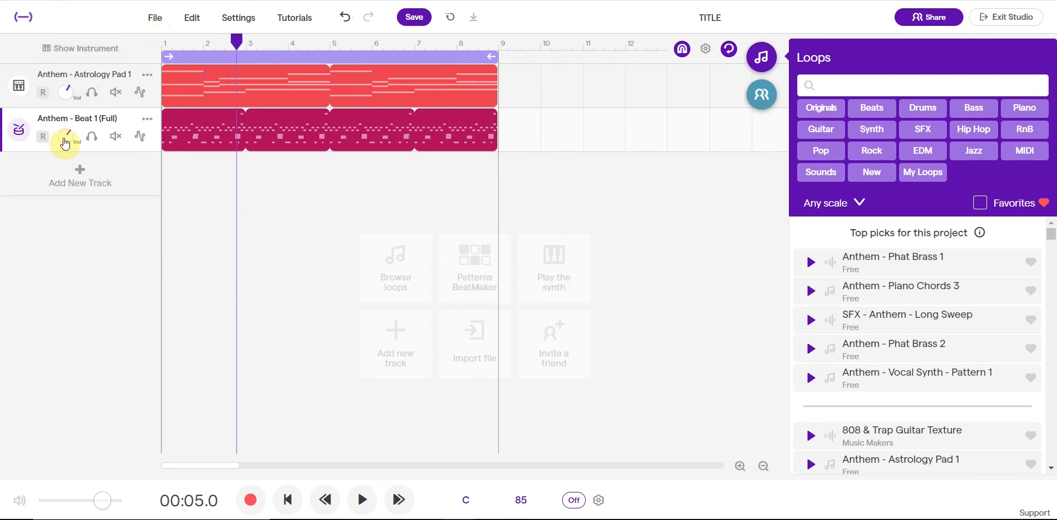
{"action": "left_click", "coordinate": [323, 499]}
{"action": "left_click", "coordinate": [360, 499]}
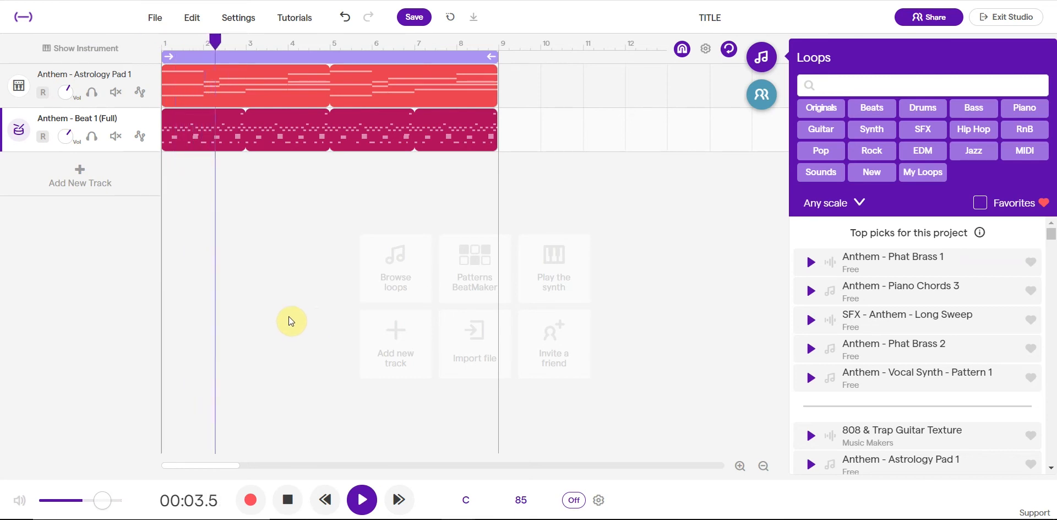
{"action": "key", "text": "space"}
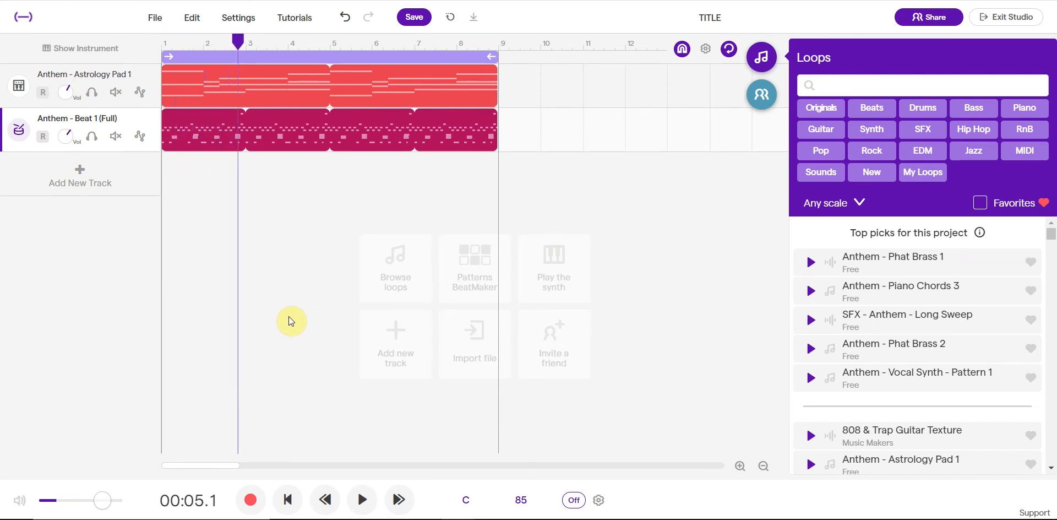
Step: Delete the Anthem - Beat 1 (Full) clip from the second track
{"action": "left_click", "coordinate": [380, 131]}
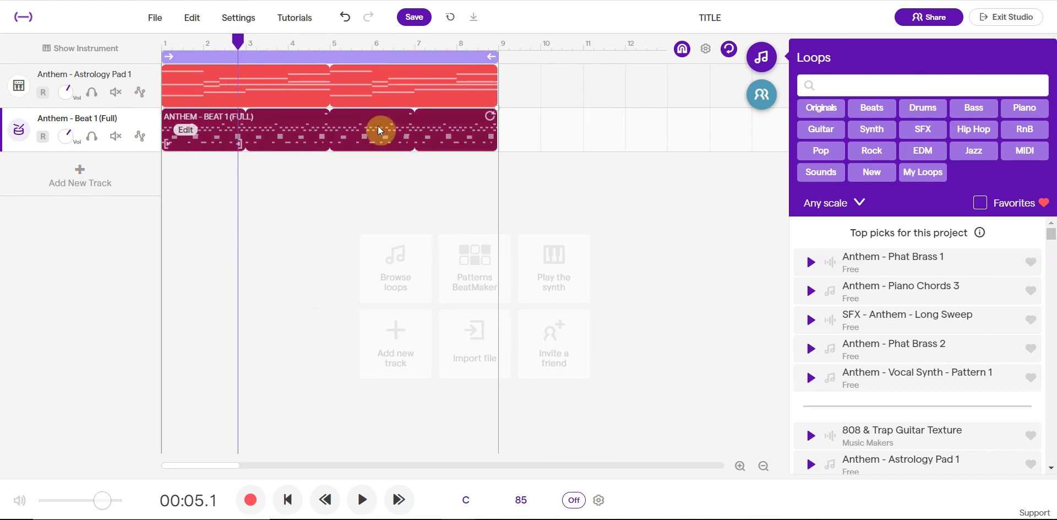
{"action": "left_click", "coordinate": [322, 221]}
{"action": "left_click", "coordinate": [358, 135]}
{"action": "key", "text": "Delete"}
Step: Filter the loop library by Beats and preview the Beat - 808 Deep Electro 3 loop
{"action": "left_click", "coordinate": [879, 109]}
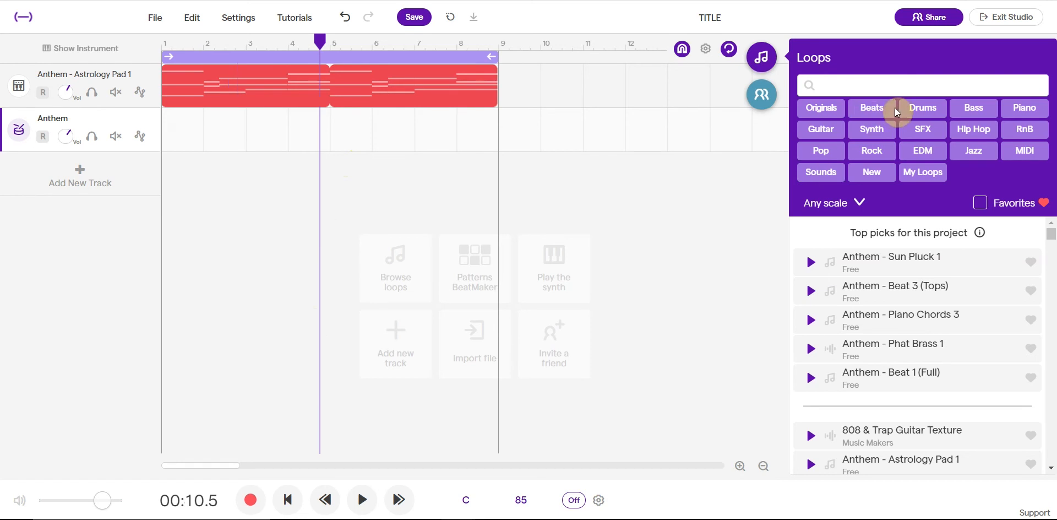
{"action": "scroll", "coordinate": [859, 260], "scroll_direction": "down", "scroll_amount": 3}
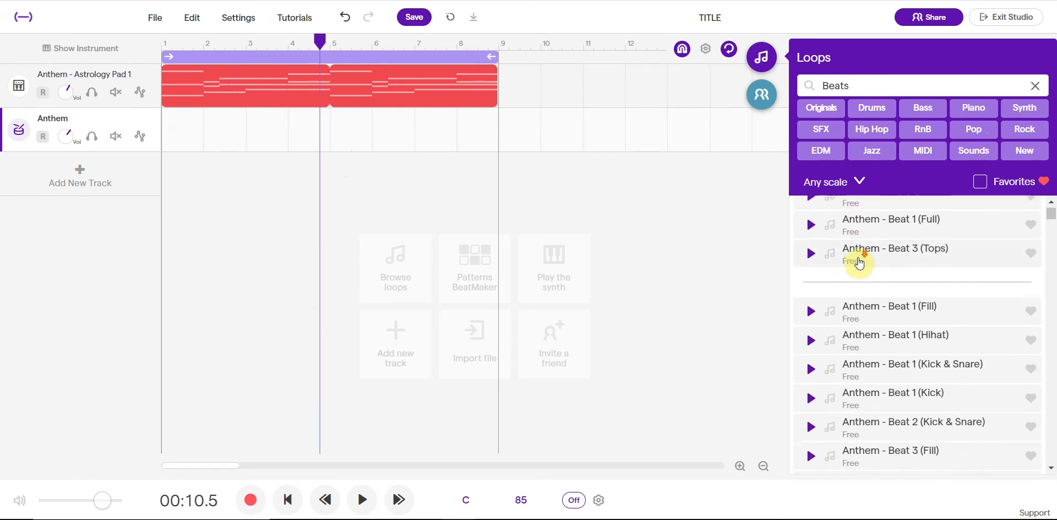
{"action": "scroll", "coordinate": [859, 261], "scroll_direction": "down", "scroll_amount": 10}
{"action": "scroll", "coordinate": [896, 347], "scroll_direction": "up", "scroll_amount": 2}
{"action": "scroll", "coordinate": [896, 346], "scroll_direction": "up", "scroll_amount": 8}
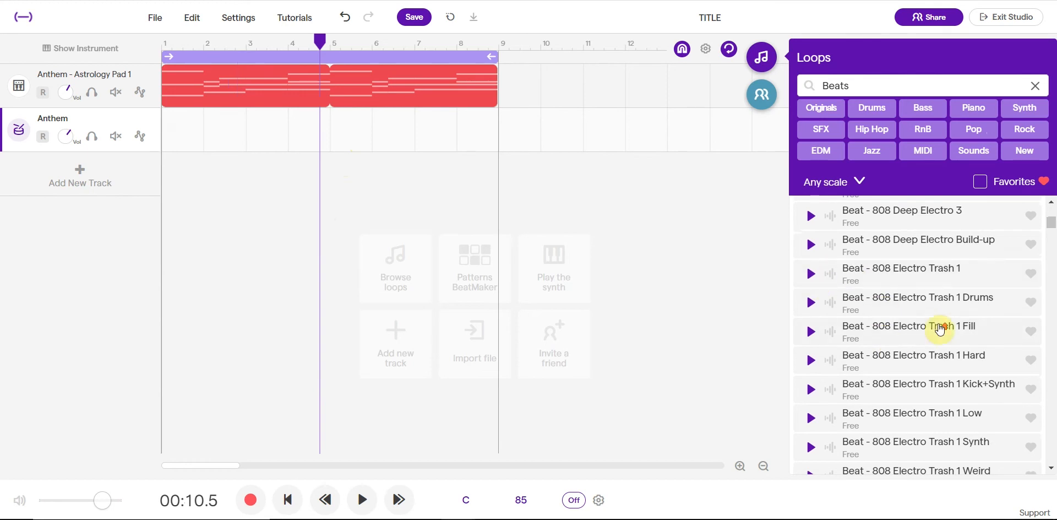
{"action": "scroll", "coordinate": [939, 325], "scroll_direction": "up", "scroll_amount": 2}
{"action": "left_click", "coordinate": [809, 308]}
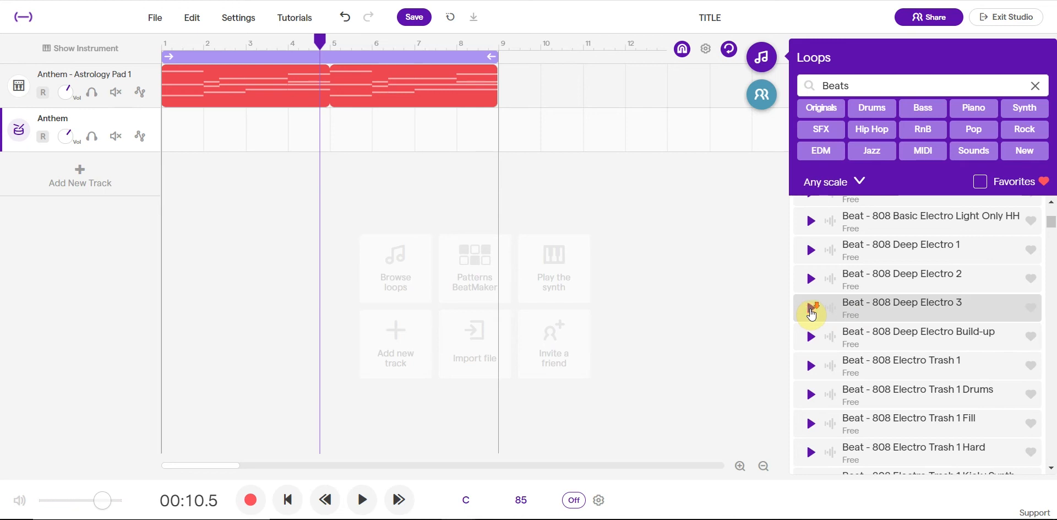
Step: Preview the Beat - Aggro 1 loop and add it to the project as a new track
{"action": "scroll", "coordinate": [811, 314], "scroll_direction": "down", "scroll_amount": 8}
{"action": "scroll", "coordinate": [885, 259], "scroll_direction": "down", "scroll_amount": 5}
{"action": "left_click", "coordinate": [811, 295]}
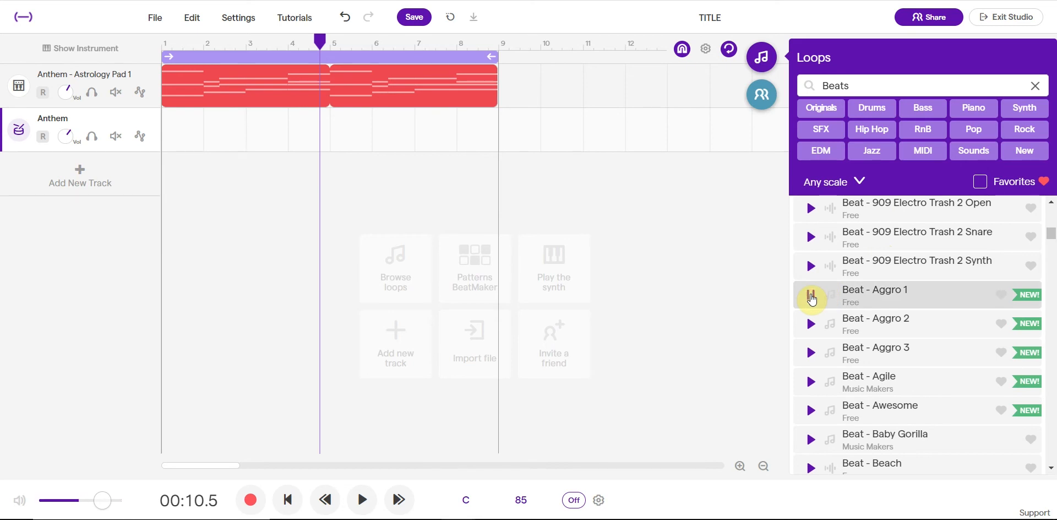
{"action": "left_click", "coordinate": [812, 297]}
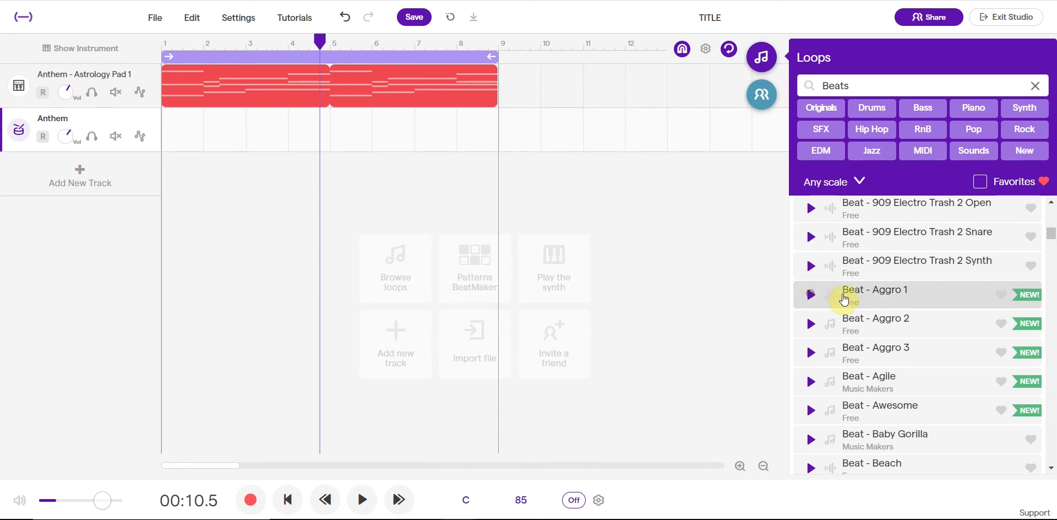
{"action": "double_click", "coordinate": [902, 299]}
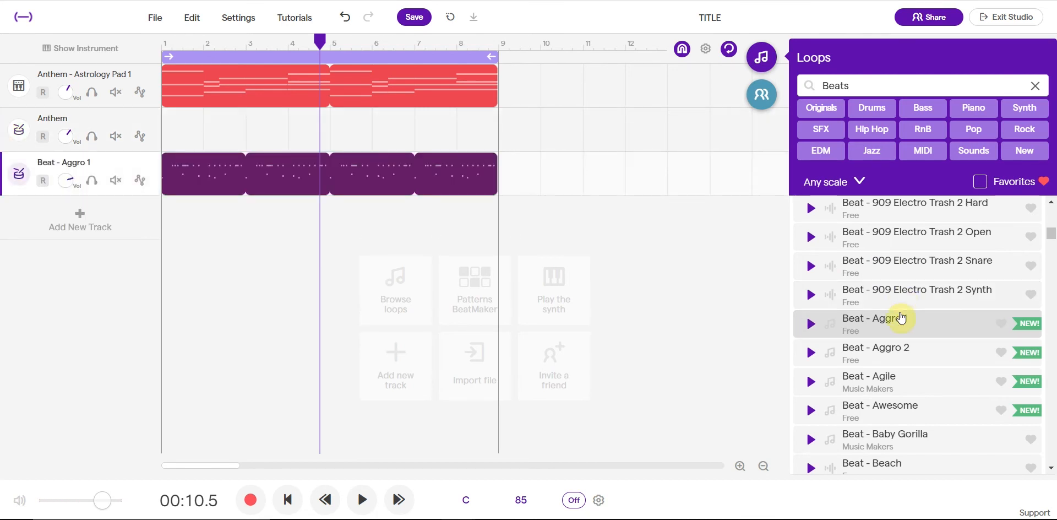
Step: Delete the empty Anthem track and play the project from the start
{"action": "left_click", "coordinate": [153, 122]}
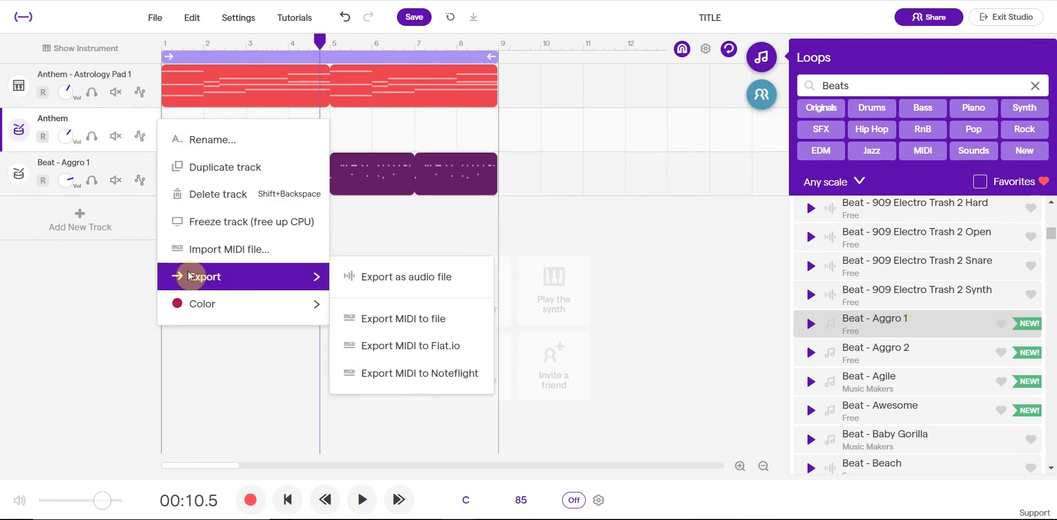
{"action": "left_click", "coordinate": [199, 207]}
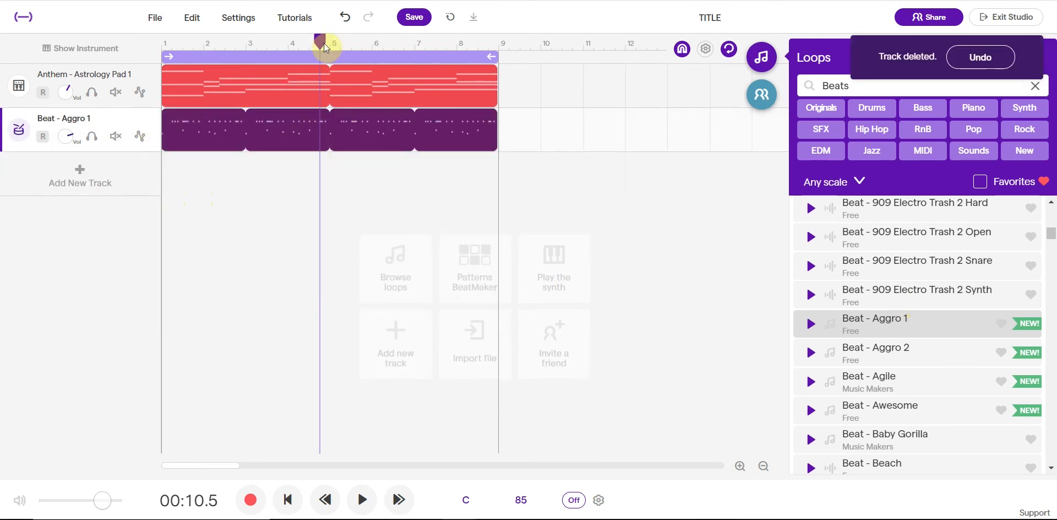
{"action": "left_click_drag", "start_coordinate": [321, 38], "coordinate": [135, 31]}
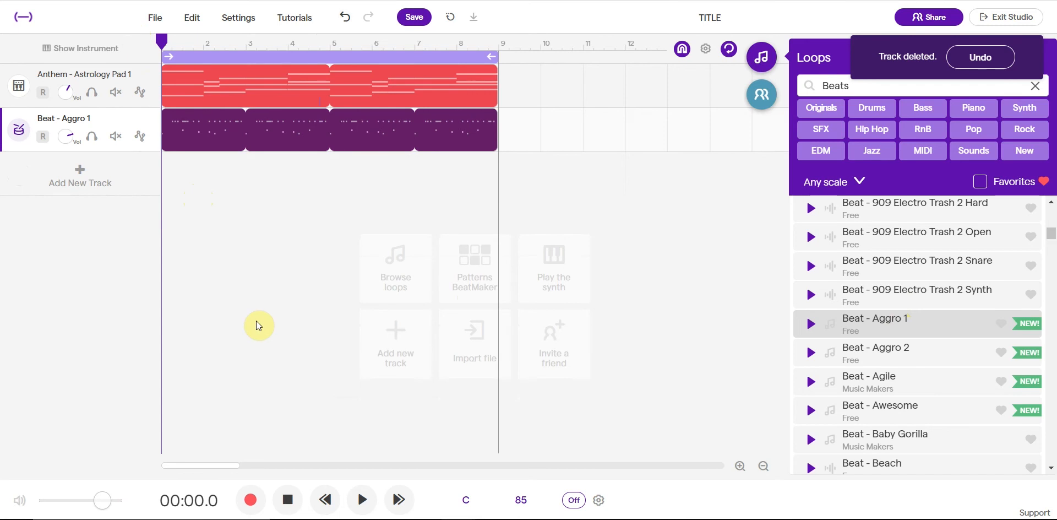
{"action": "key", "text": "space"}
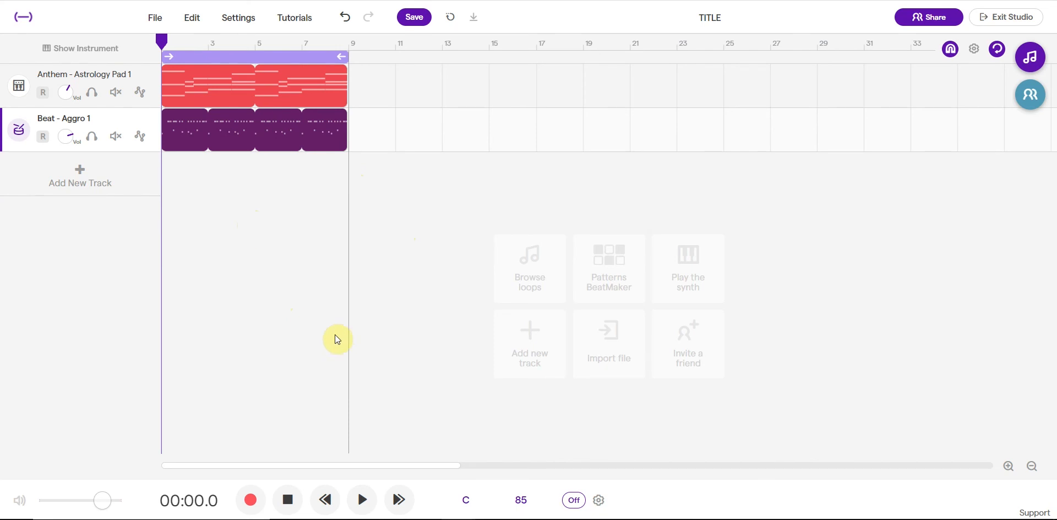
Step: Extend the looped Anthem - Astrology Pad 1 clip to bar 21 and select the Beat - Aggro 1 clip
{"action": "left_click", "coordinate": [214, 73]}
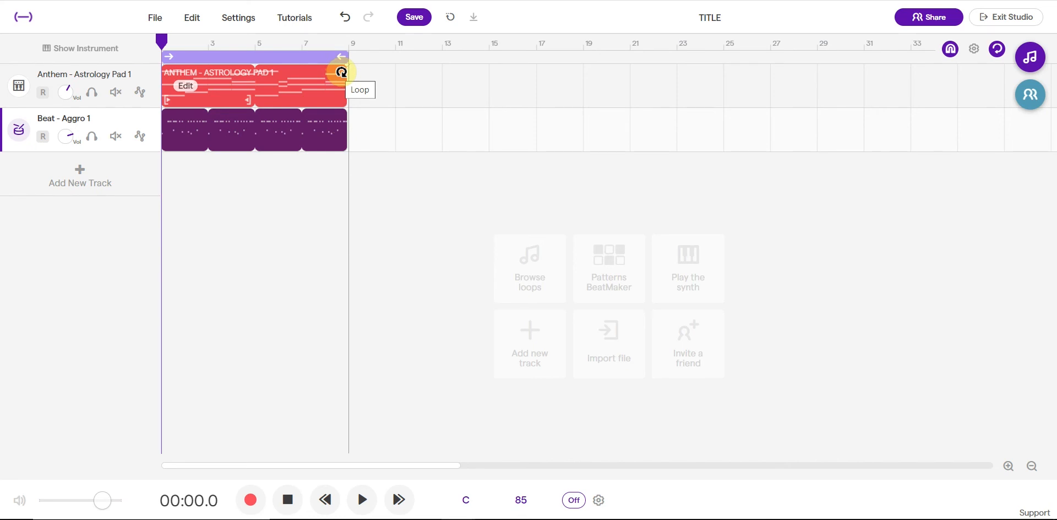
{"action": "left_click", "coordinate": [341, 71]}
{"action": "left_click_drag", "start_coordinate": [418, 73], "coordinate": [629, 73]}
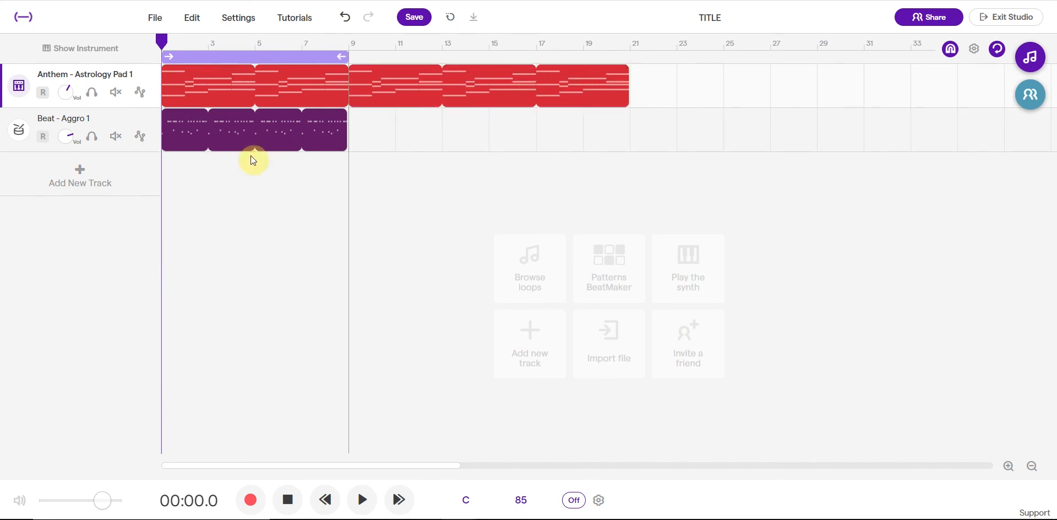
{"action": "left_click_drag", "start_coordinate": [240, 136], "coordinate": [202, 135]}
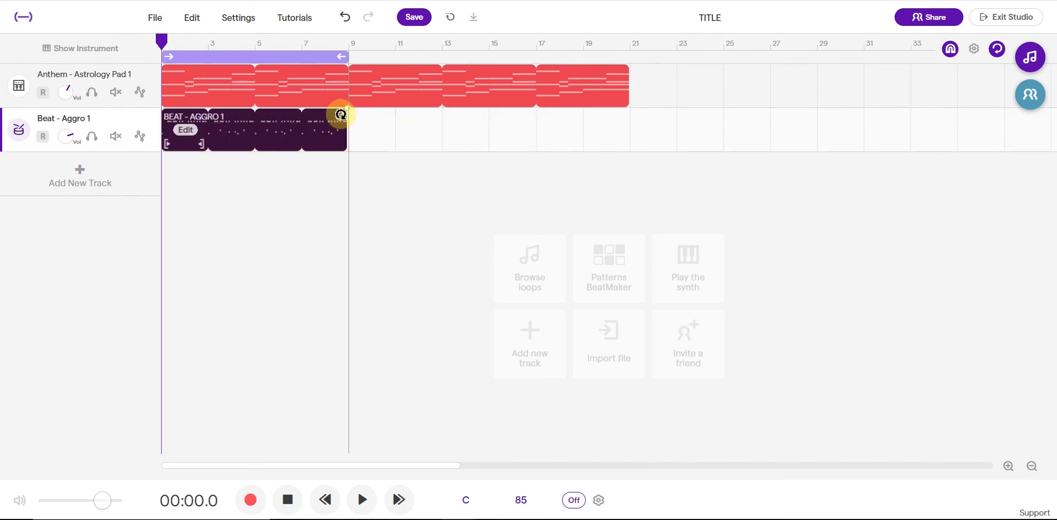
{"action": "left_click_drag", "start_coordinate": [338, 111], "coordinate": [347, 134]}
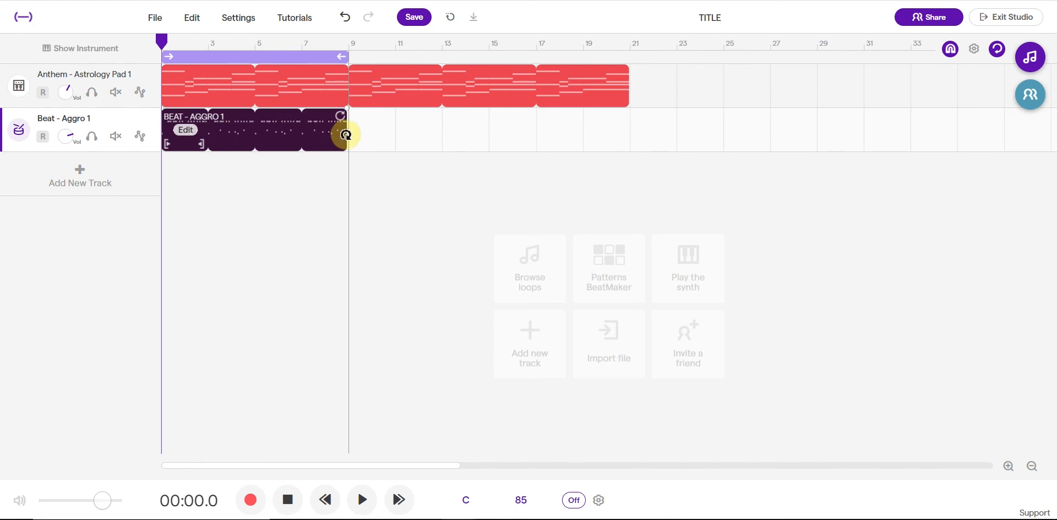
Step: Shorten the looped Anthem - Astrology Pad 1 clip back to bar 9, level with the beat clip, and deselect it
{"action": "left_click", "coordinate": [619, 70]}
{"action": "left_click_drag", "start_coordinate": [619, 70], "coordinate": [354, 107]}
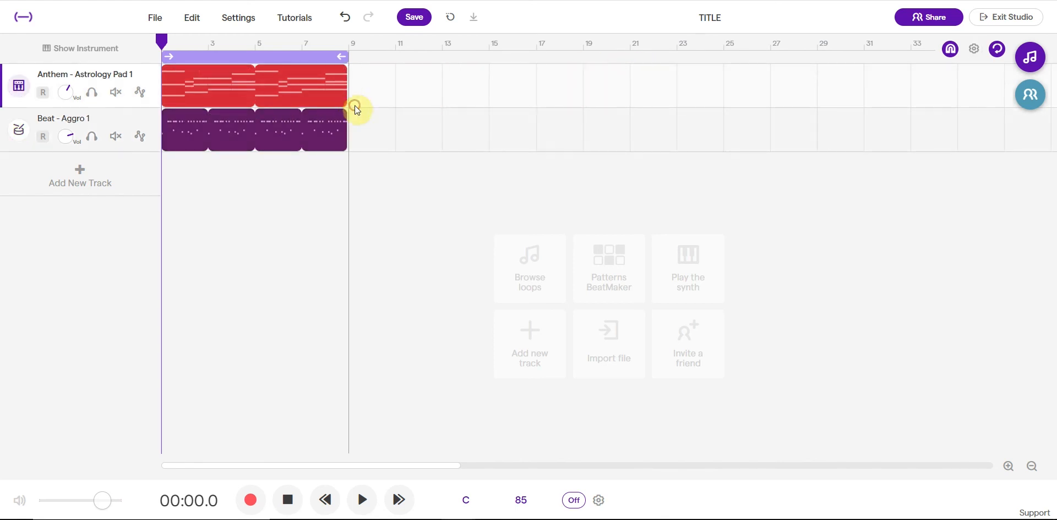
{"action": "left_click", "coordinate": [273, 227]}
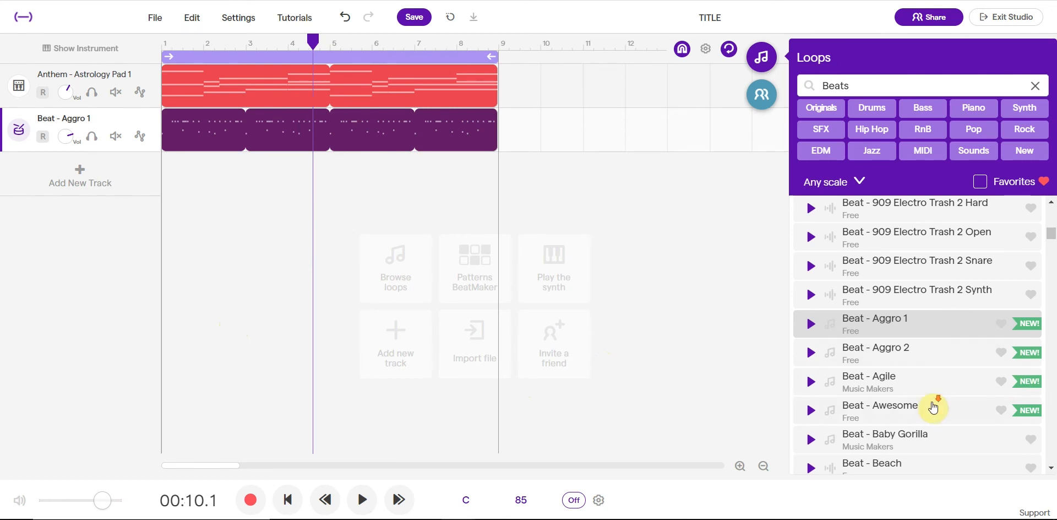
Step: Browse the Beats loops through the 808, 909 and Aggro entries and return to the top of the list
{"action": "scroll", "coordinate": [932, 406], "scroll_direction": "down", "scroll_amount": 5}
{"action": "scroll", "coordinate": [932, 406], "scroll_direction": "up", "scroll_amount": 3}
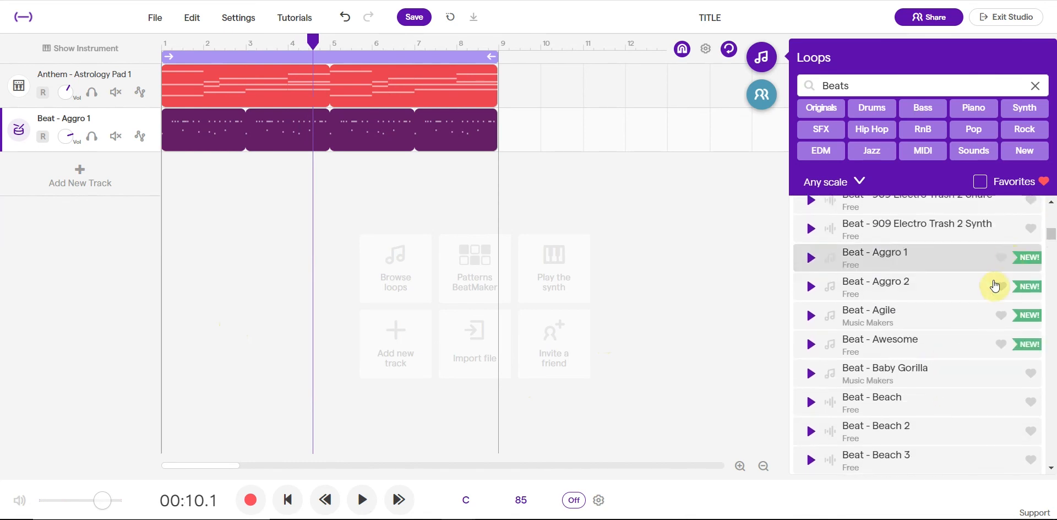
{"action": "scroll", "coordinate": [903, 310], "scroll_direction": "up", "scroll_amount": 3}
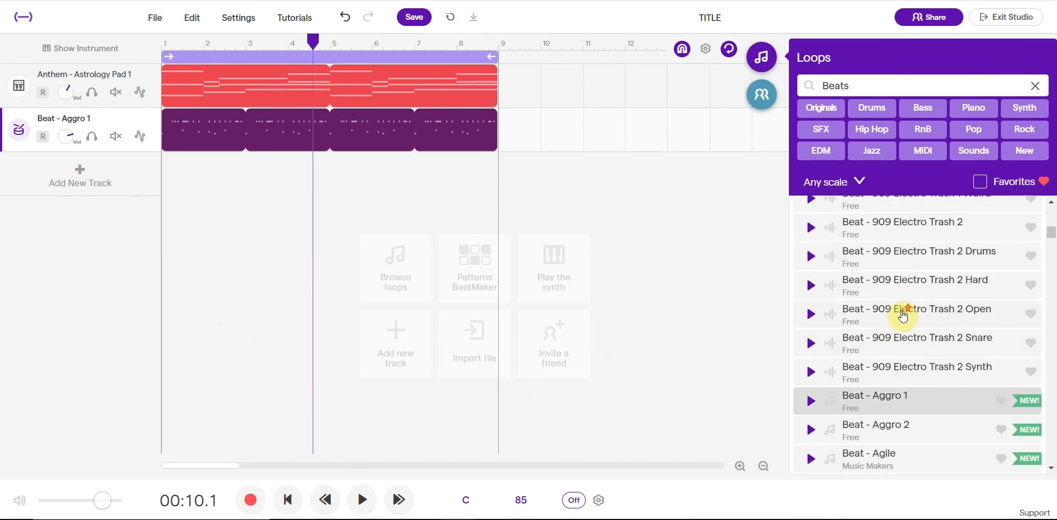
{"action": "scroll", "coordinate": [917, 409], "scroll_direction": "down", "scroll_amount": 7}
{"action": "scroll", "coordinate": [917, 410], "scroll_direction": "down", "scroll_amount": 11}
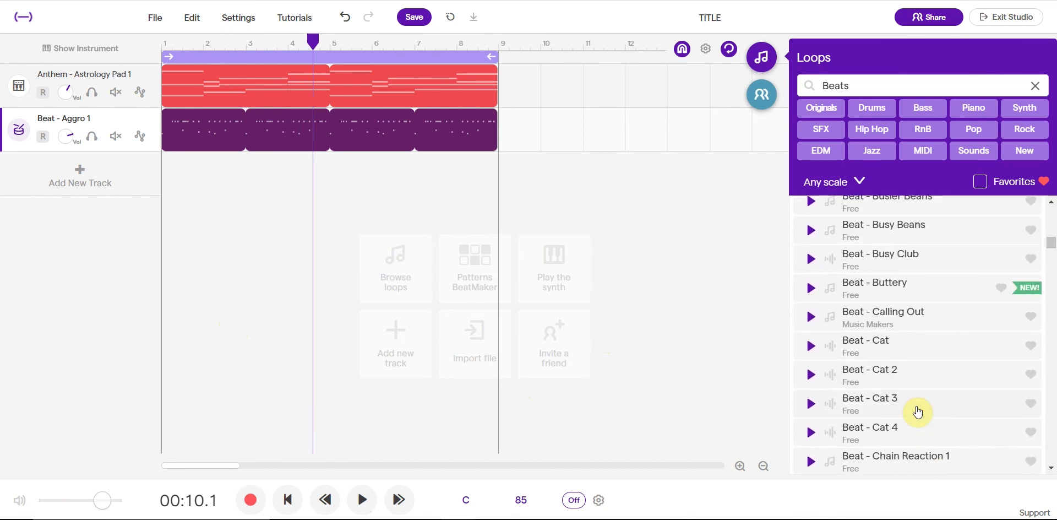
{"action": "scroll", "coordinate": [918, 410], "scroll_direction": "up", "scroll_amount": 5}
{"action": "scroll", "coordinate": [917, 410], "scroll_direction": "up", "scroll_amount": 15}
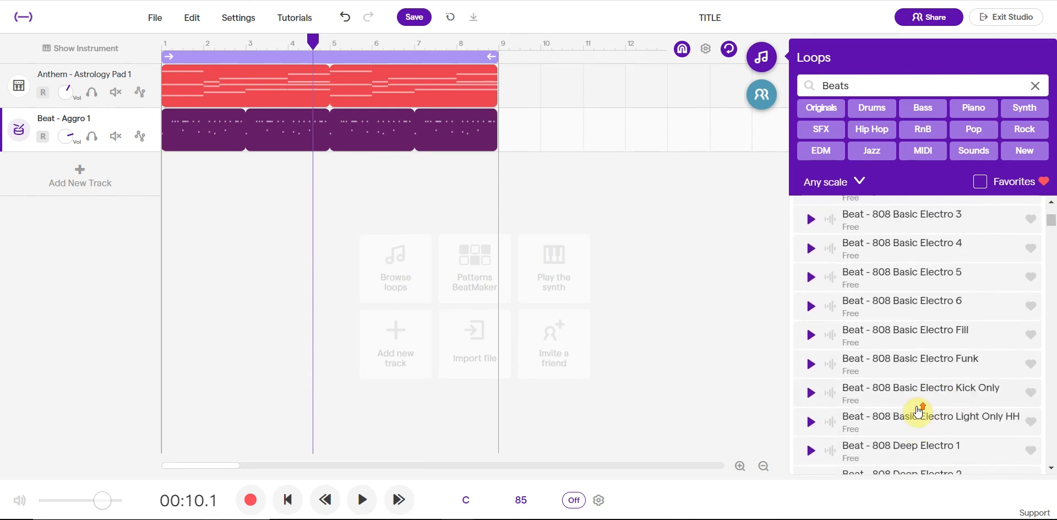
{"action": "scroll", "coordinate": [915, 410], "scroll_direction": "up", "scroll_amount": 1}
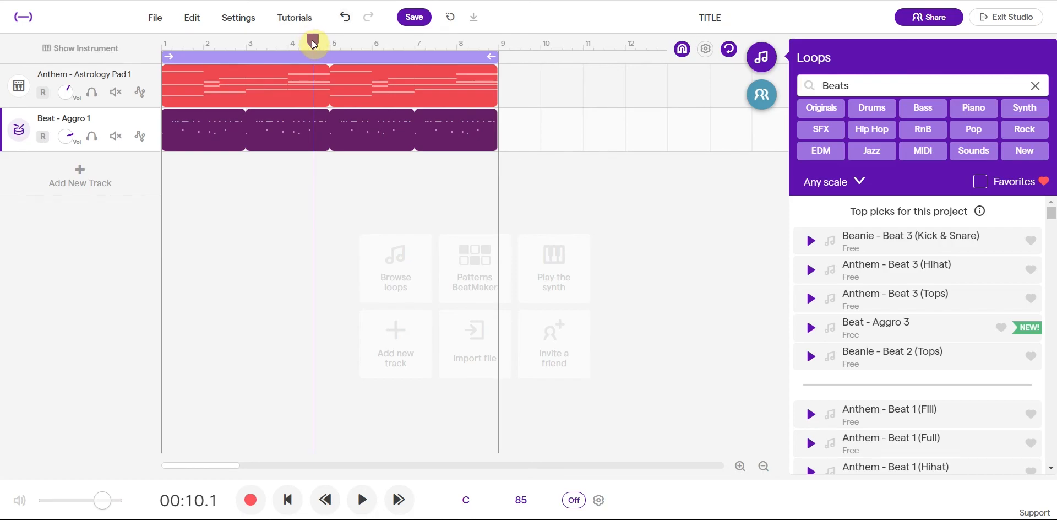
Step: Return the playhead to the start of the project and clear the Beats filter from the loop search
{"action": "left_click_drag", "start_coordinate": [312, 40], "coordinate": [154, 56]}
{"action": "left_click", "coordinate": [327, 78]}
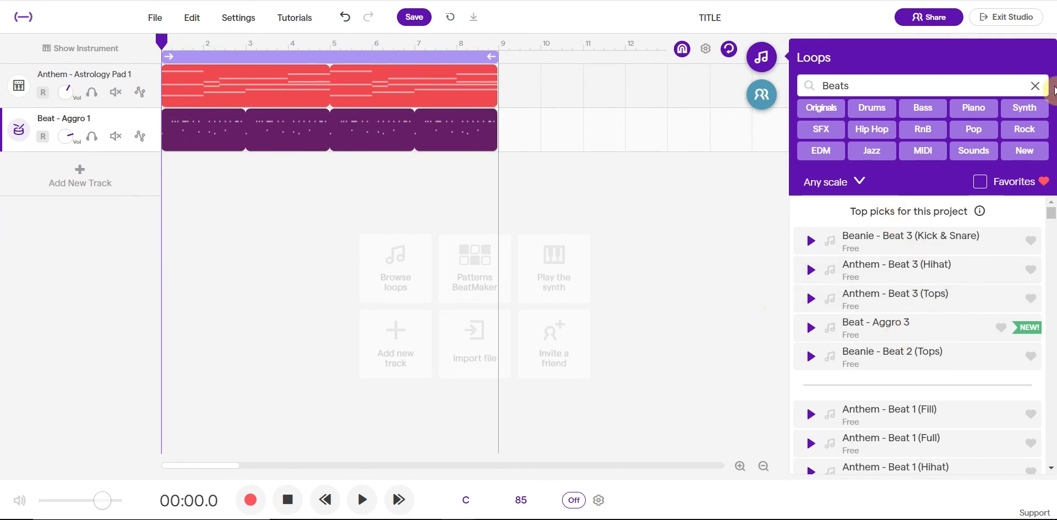
{"action": "left_click", "coordinate": [1035, 84]}
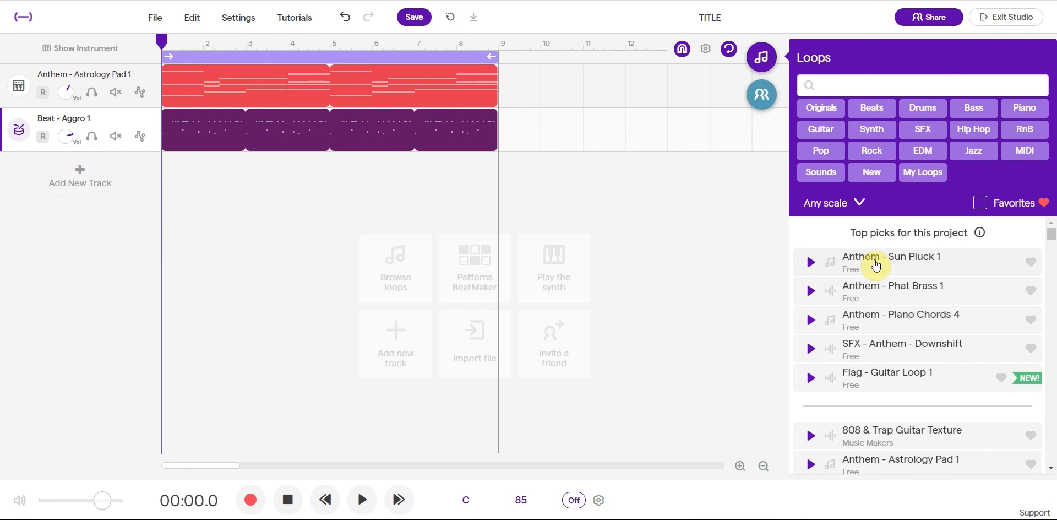
Step: Preview the suggested loops Anthem - Sun Pluck 1, Anthem - Piano Chords 4 and Anthem - Phat Brass 1
{"action": "left_click", "coordinate": [809, 263]}
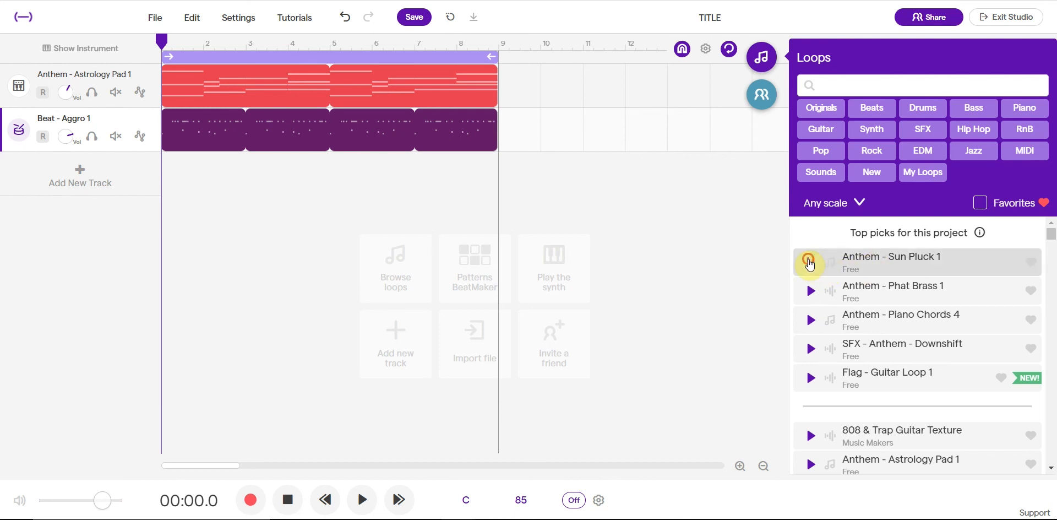
{"action": "left_click", "coordinate": [810, 263]}
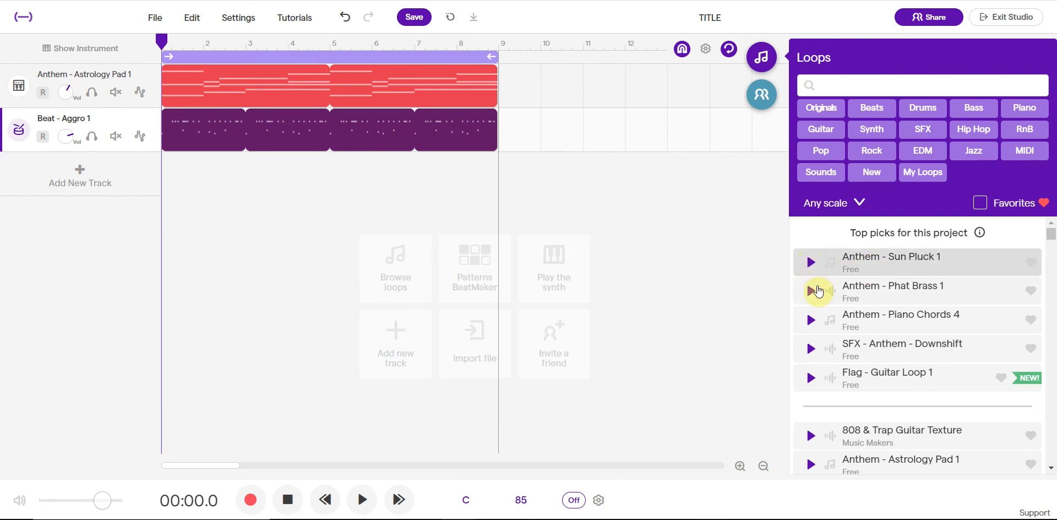
{"action": "left_click", "coordinate": [811, 318]}
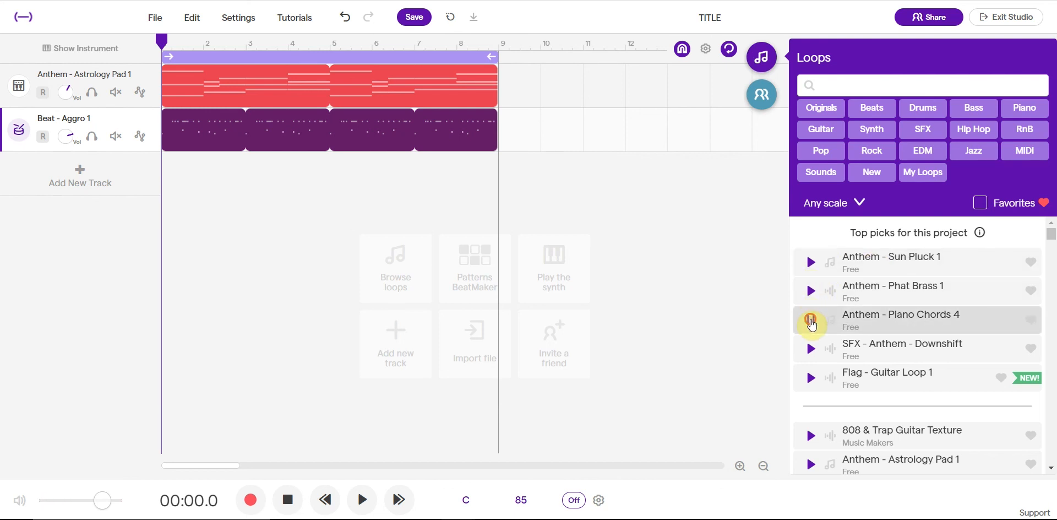
{"action": "left_click", "coordinate": [812, 295]}
{"action": "left_click", "coordinate": [812, 294]}
Step: Filter the loops by Synth and preview the Vocal - Dumb 5 and Vocal - Dumb 4 suggestions
{"action": "left_click", "coordinate": [871, 130]}
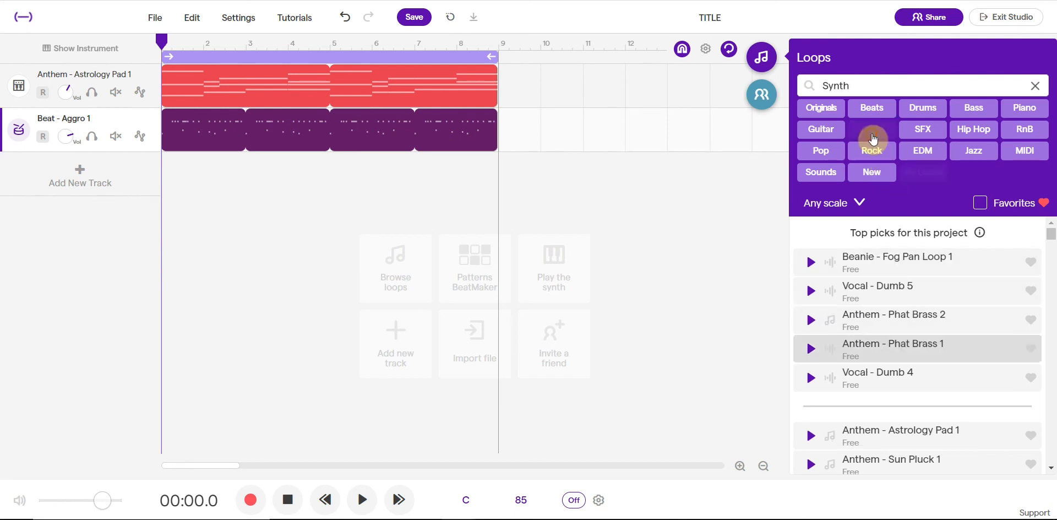
{"action": "scroll", "coordinate": [875, 332], "scroll_direction": "down", "scroll_amount": 1}
{"action": "scroll", "coordinate": [874, 332], "scroll_direction": "up", "scroll_amount": 1}
{"action": "left_click", "coordinate": [812, 295]}
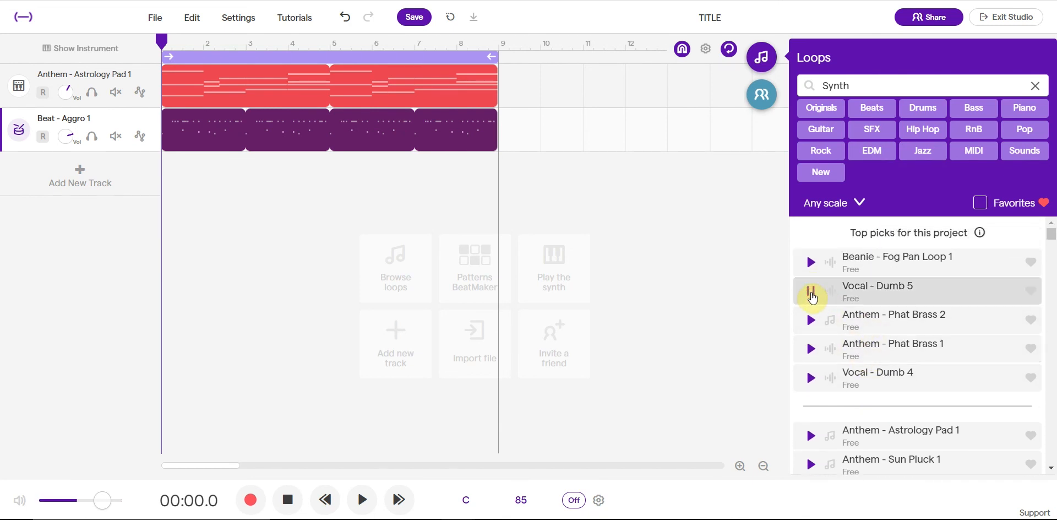
{"action": "left_click", "coordinate": [812, 378]}
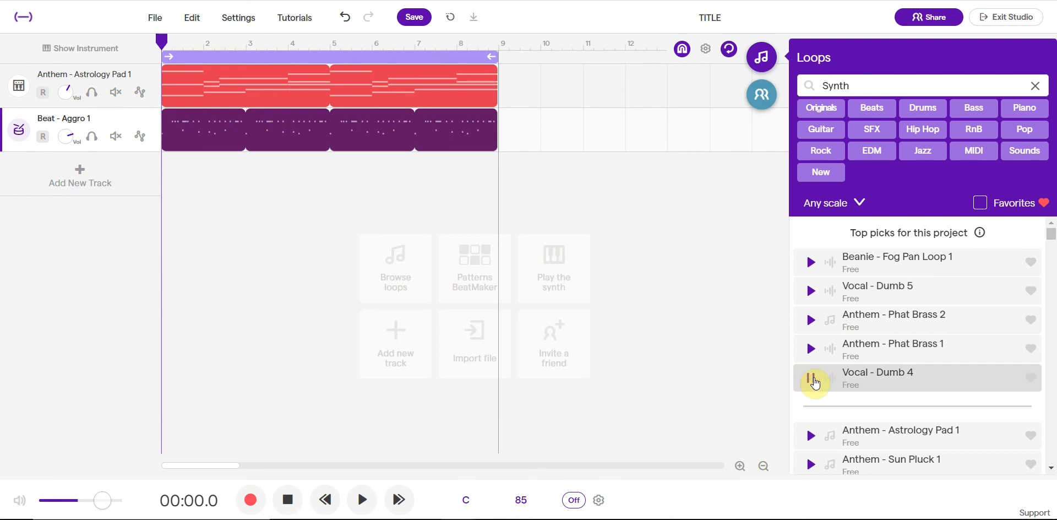
{"action": "left_click", "coordinate": [810, 381]}
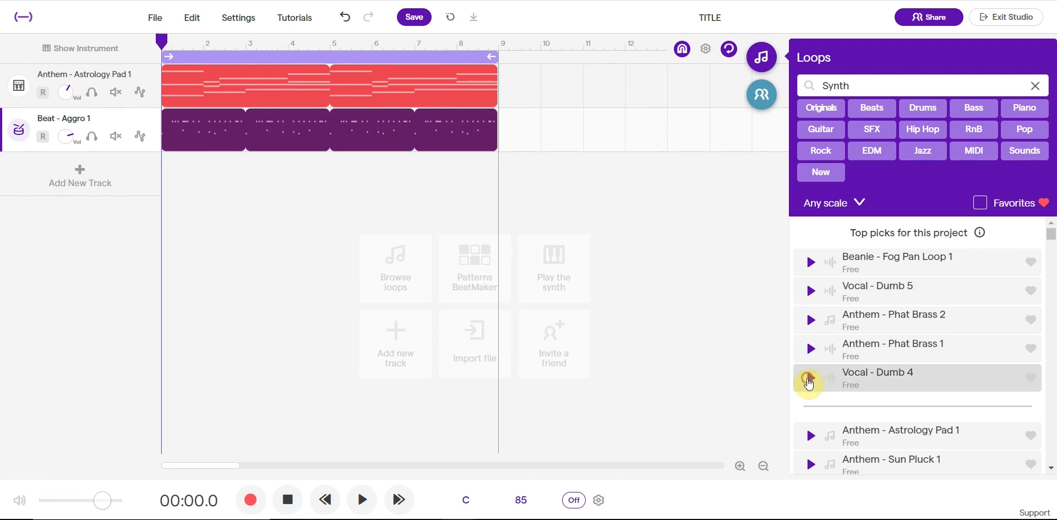
Step: Search the loop library for "vocals" and preview one of the project's top picks
{"action": "double_click", "coordinate": [865, 85]}
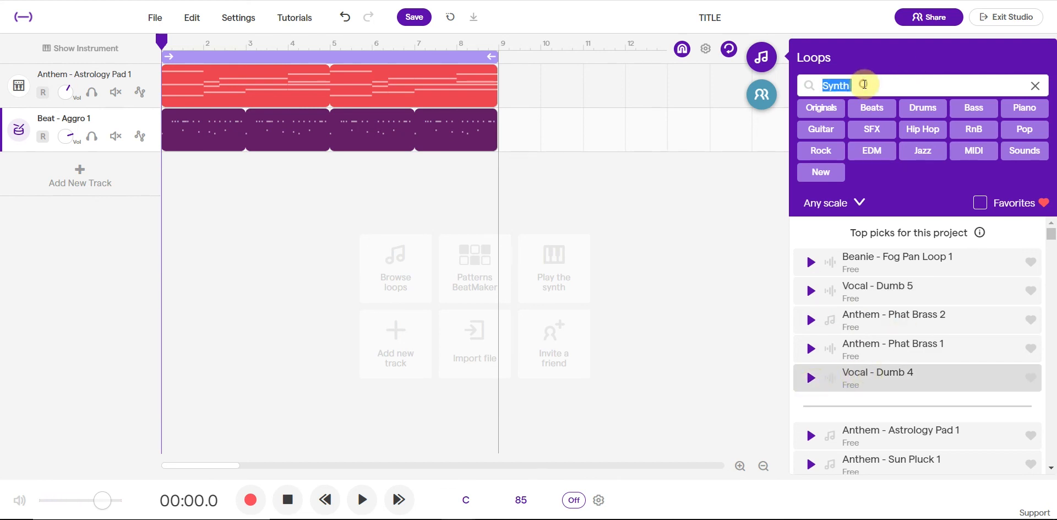
{"action": "type", "text": "vocals"}
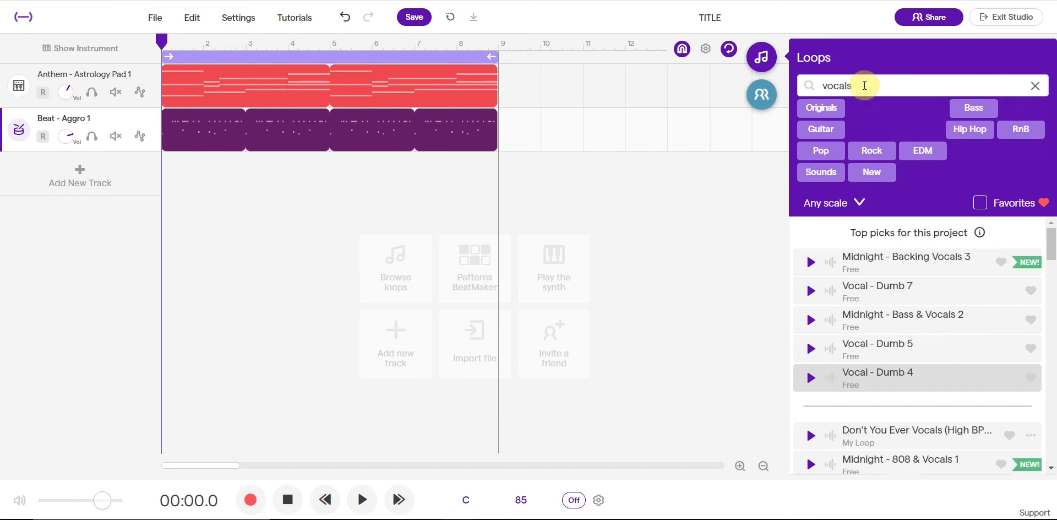
{"action": "left_click", "coordinate": [797, 270]}
{"action": "left_click", "coordinate": [808, 273]}
Step: Preview the Midnight - Bass & Vocals 2 loop and add it to the project as a new track
{"action": "left_click", "coordinate": [809, 298]}
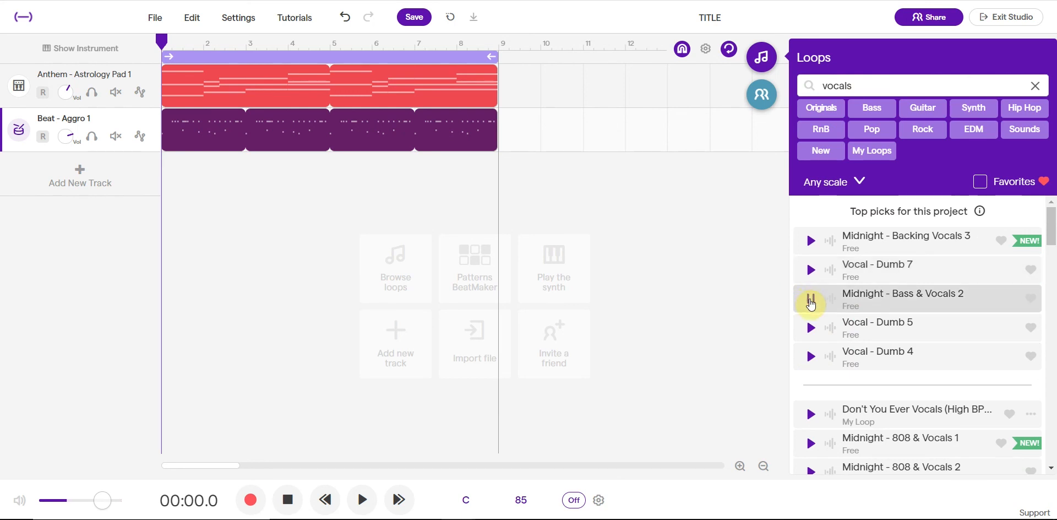
{"action": "left_click", "coordinate": [810, 300]}
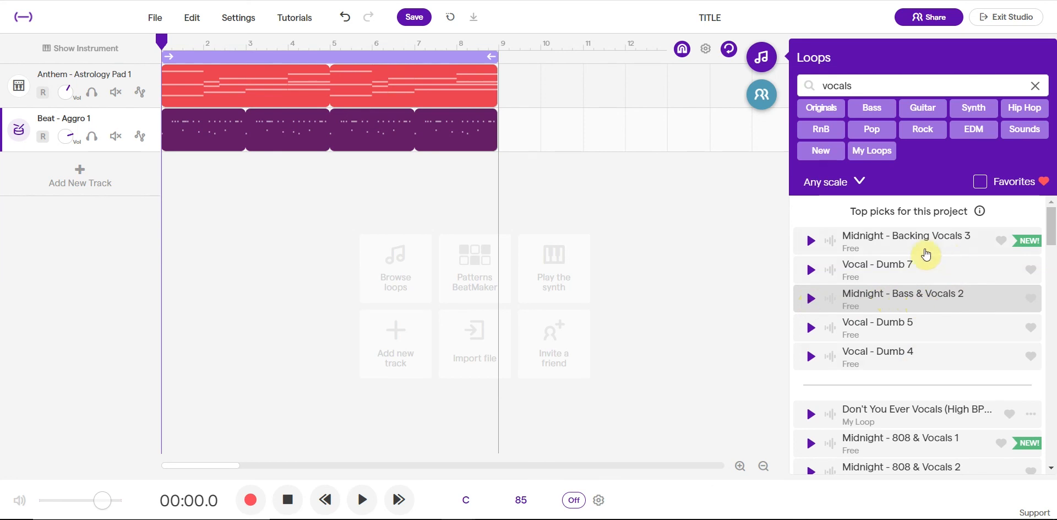
{"action": "left_click", "coordinate": [906, 302]}
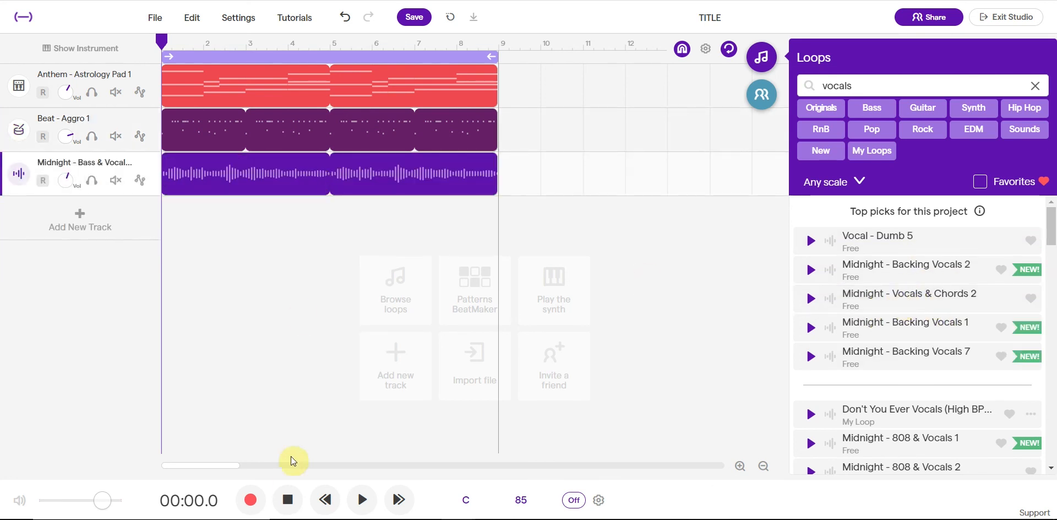
Step: Play the three layered tracks from the start of the project and pause playback after bar 5
{"action": "left_click", "coordinate": [295, 497]}
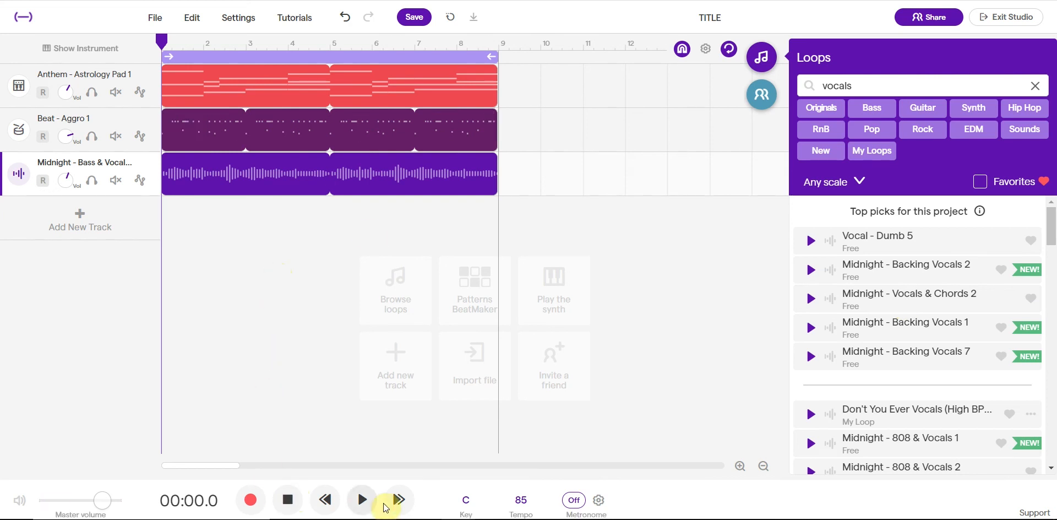
{"action": "left_click", "coordinate": [267, 267]}
{"action": "left_click_drag", "start_coordinate": [266, 40], "coordinate": [146, 40]}
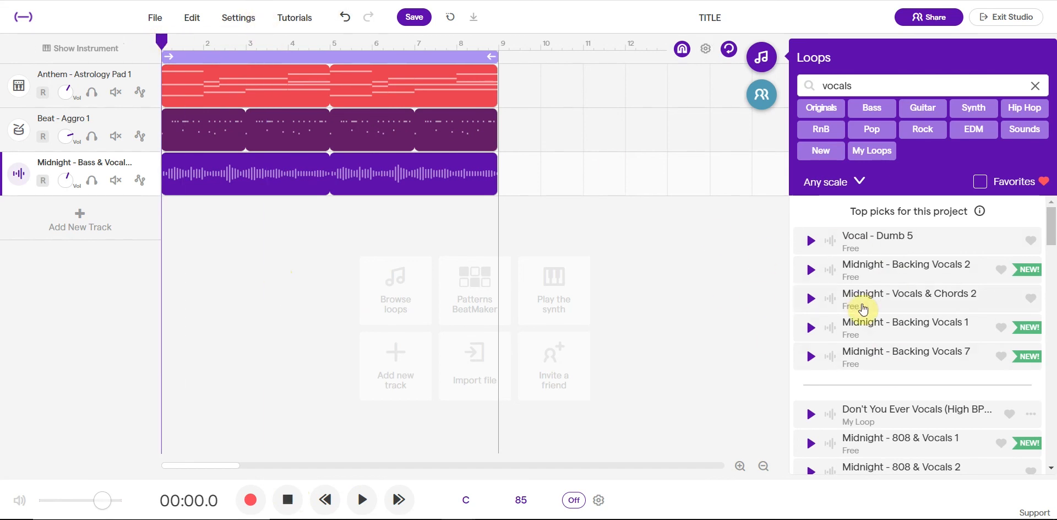
{"action": "left_click", "coordinate": [364, 500]}
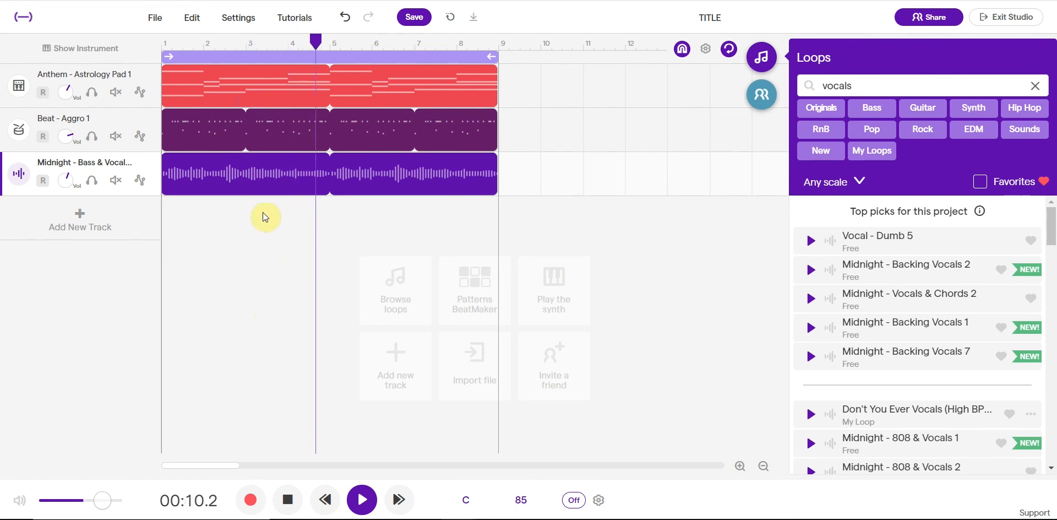
{"action": "key", "text": "space"}
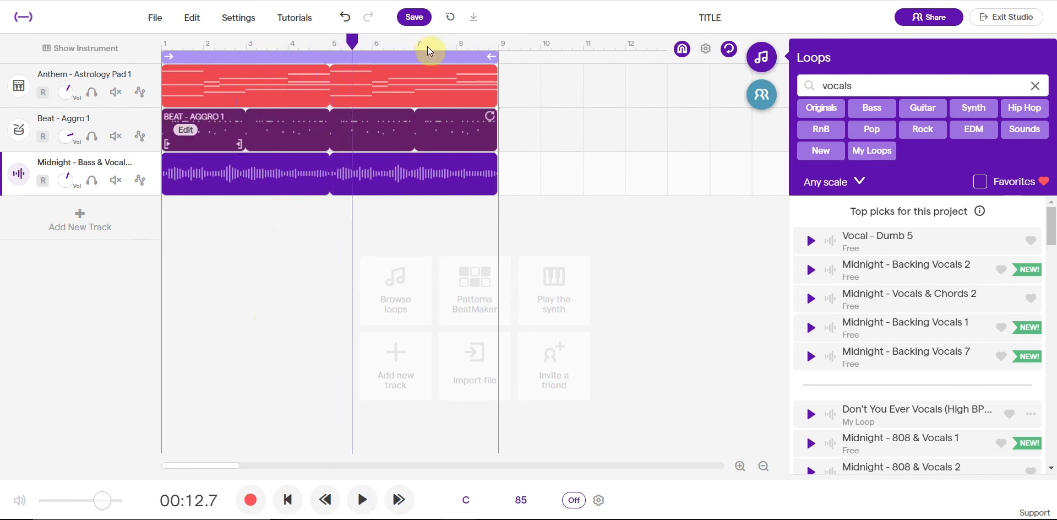